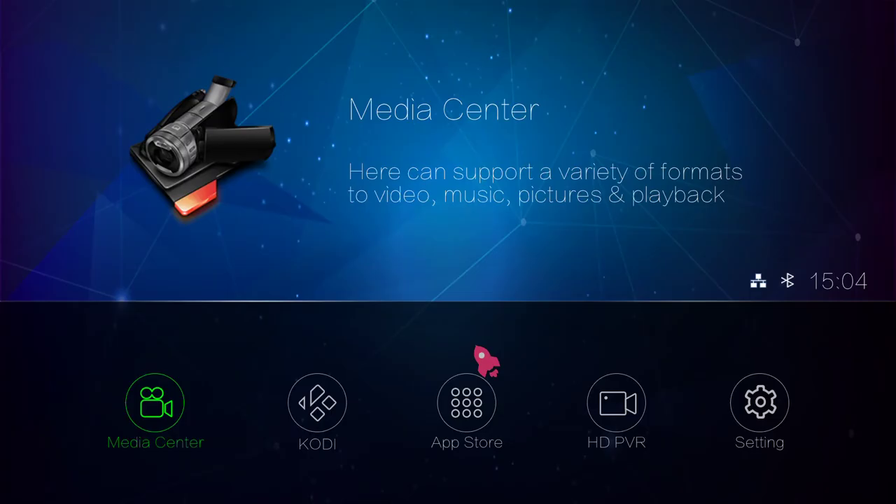
- Step through the KODI, App Store, HD PVR and Setting sections, then back via Media Center to App Store
click(317, 402)
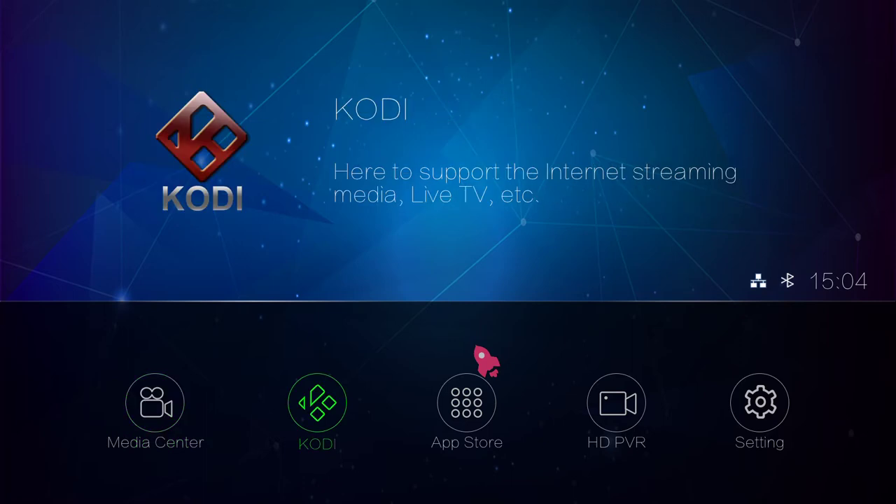
click(467, 402)
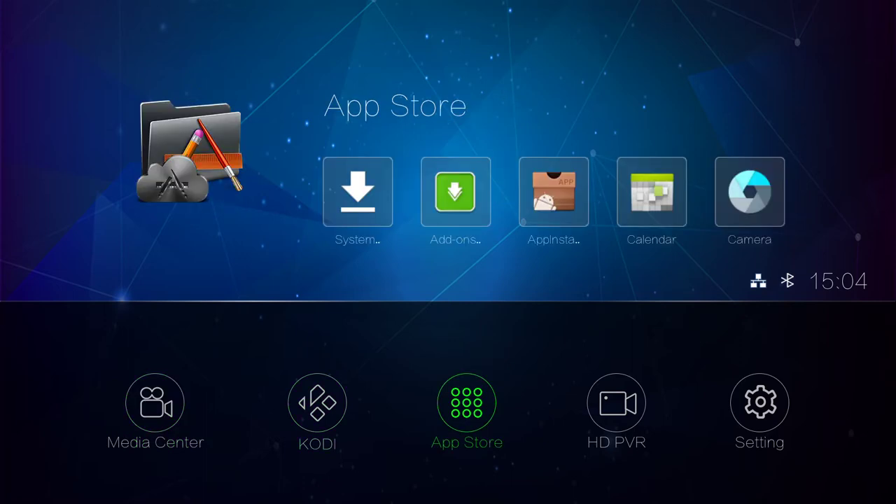
click(616, 403)
click(759, 402)
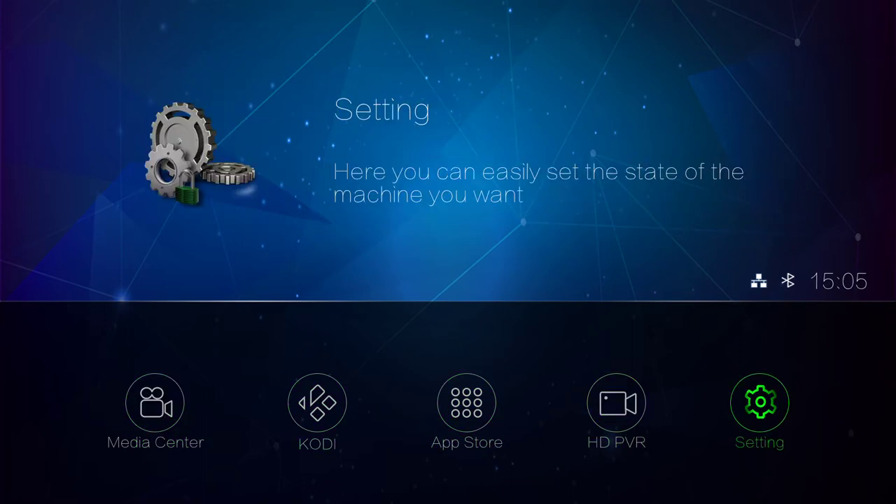
click(617, 402)
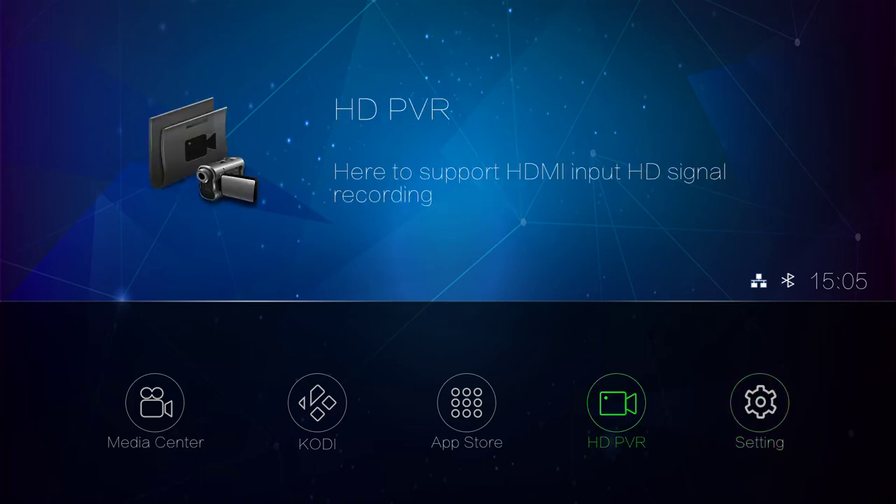
click(317, 403)
click(155, 403)
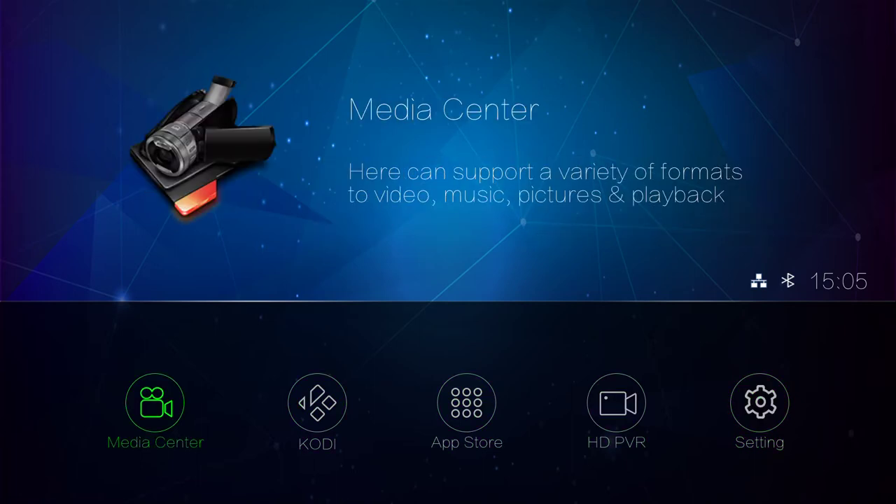
click(317, 402)
click(466, 402)
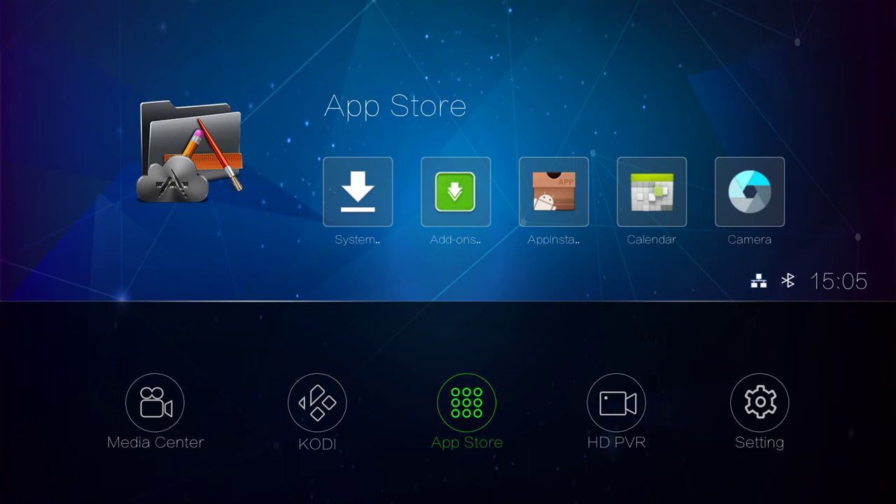
- Open App Store's full 28-app list and browse past Kodi to the last apps, SystemUpdate and YouTube
key(Return)
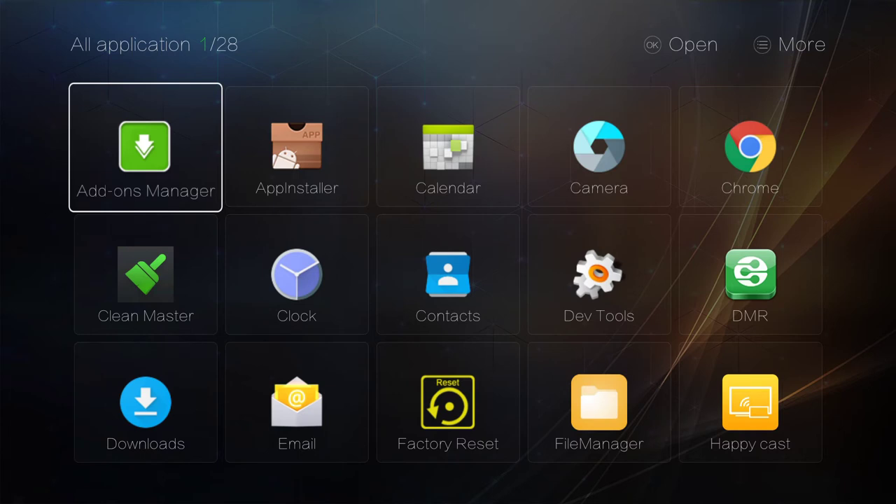
key(Down)
key(Down)
key(Down)
key(Right)
key(Right)
key(Left)
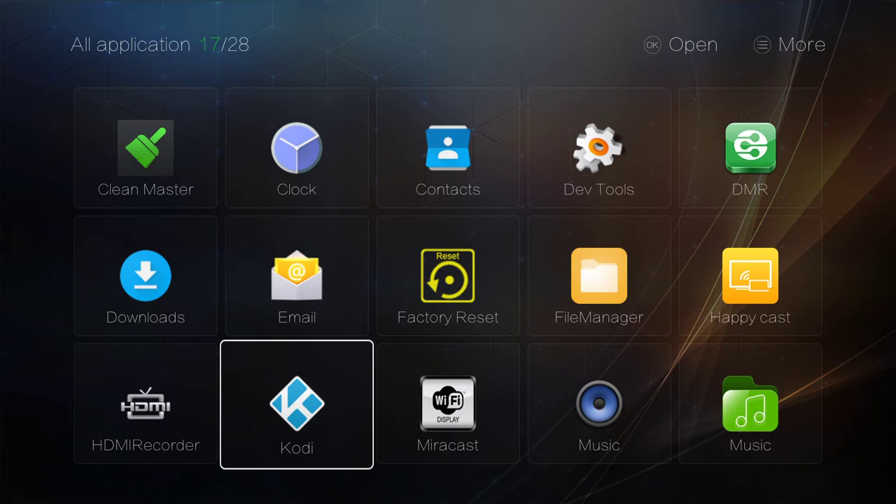
key(Down)
key(Down)
key(Left)
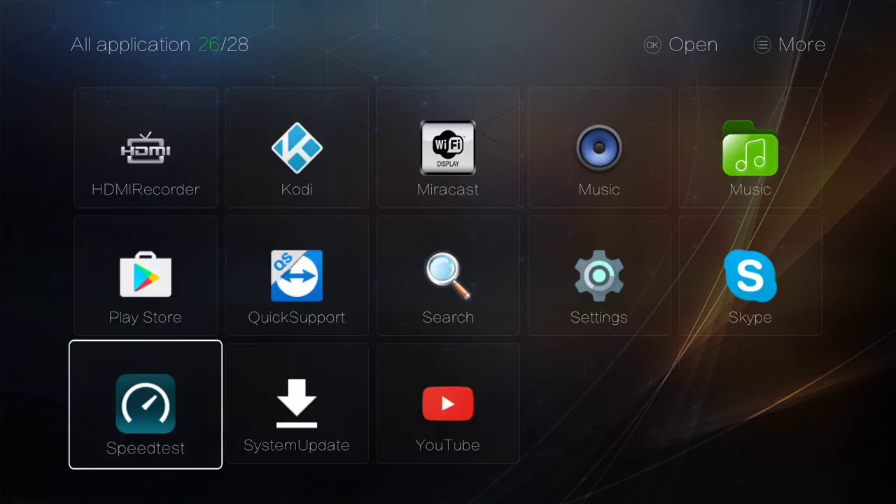
key(Right)
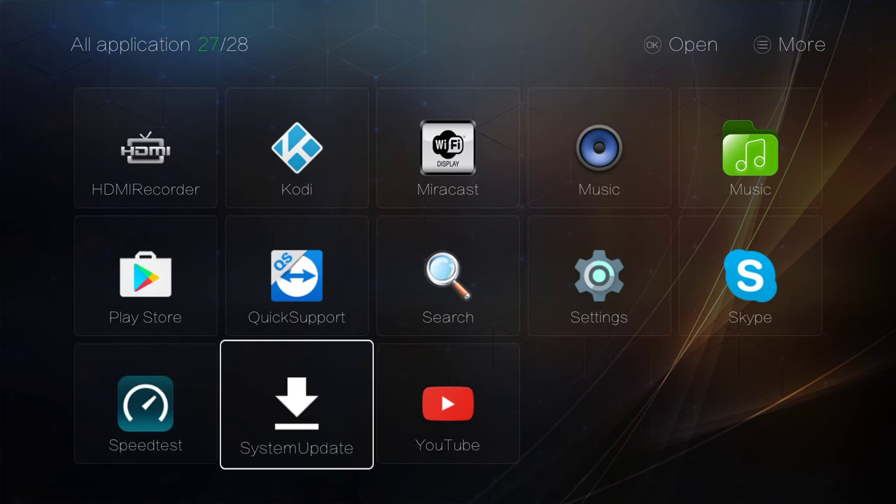
key(Right)
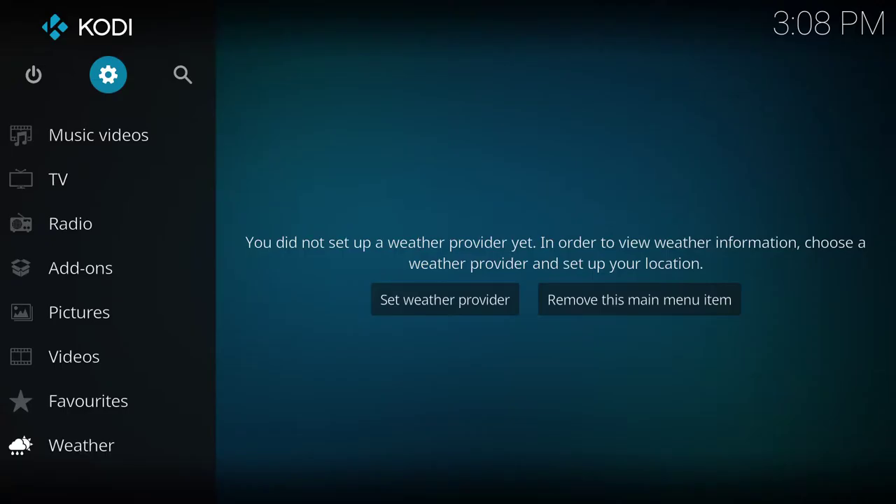
- View Kodi's system settings and System information page, then move on to the HD PVR section
key(Return)
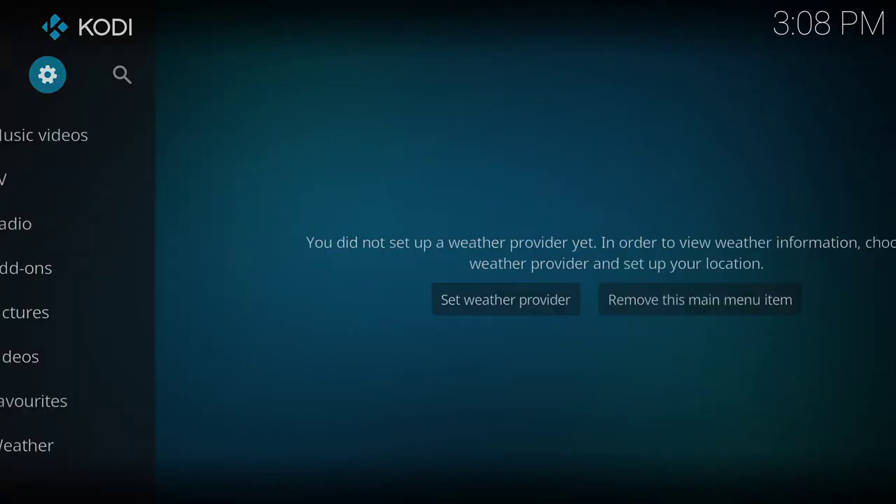
key(Down)
key(Down)
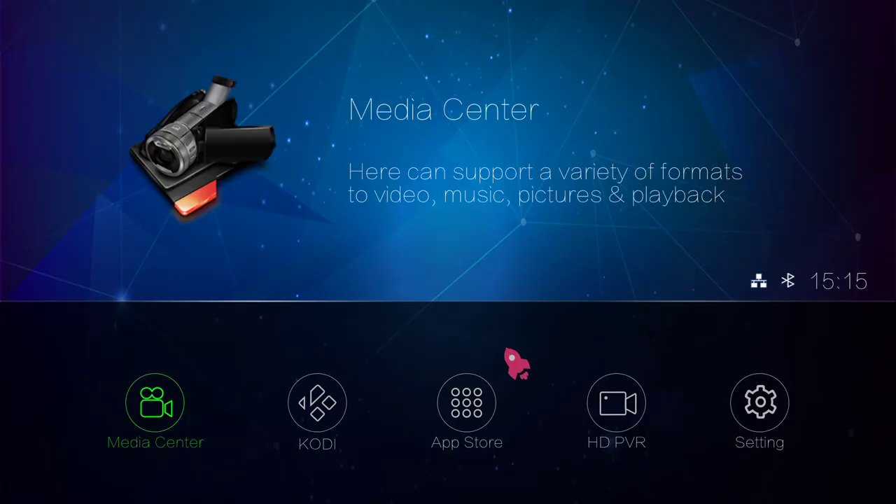
key(Right)
key(Right)
key(Right)
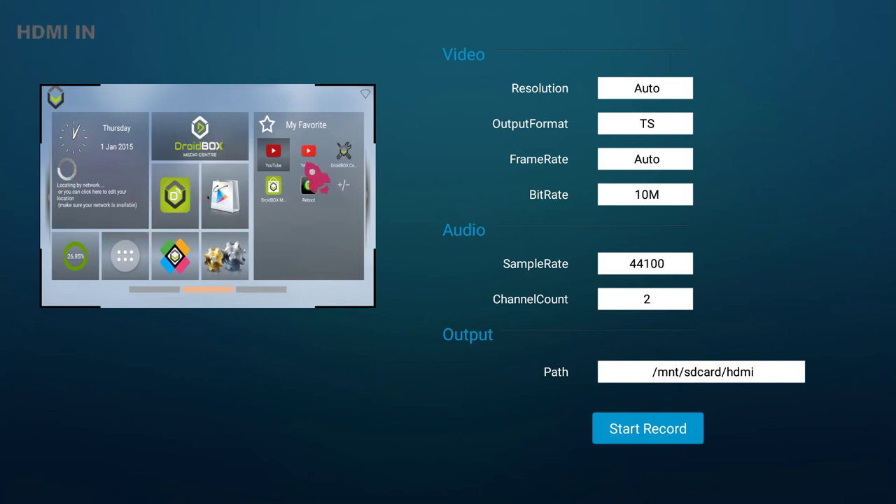
- Keep HDMIRecorder's resolution at Auto and its output format at TS
click(678, 92)
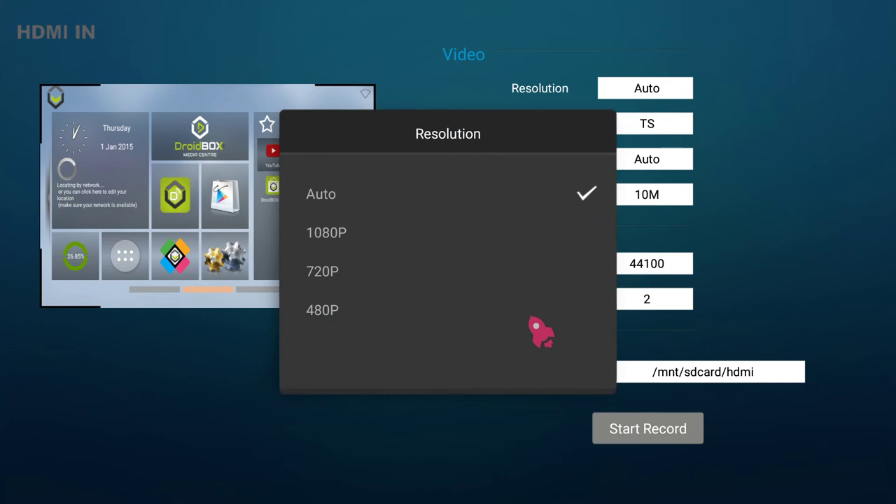
click(567, 201)
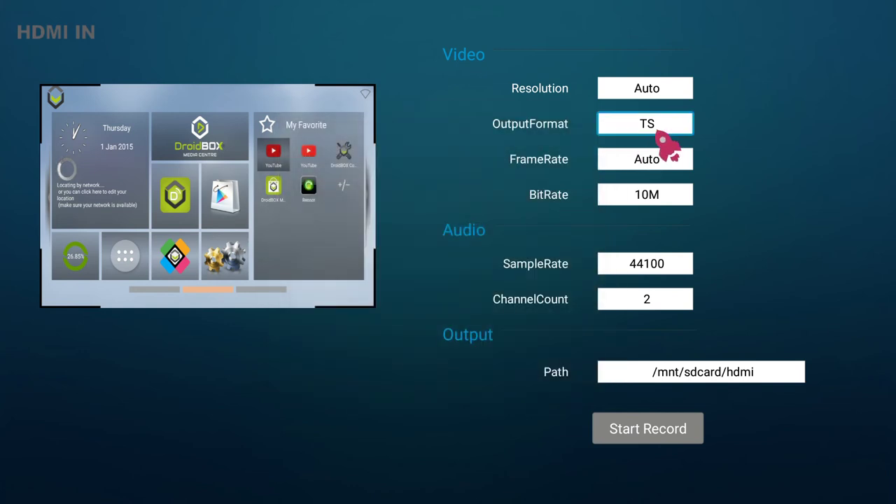
click(674, 134)
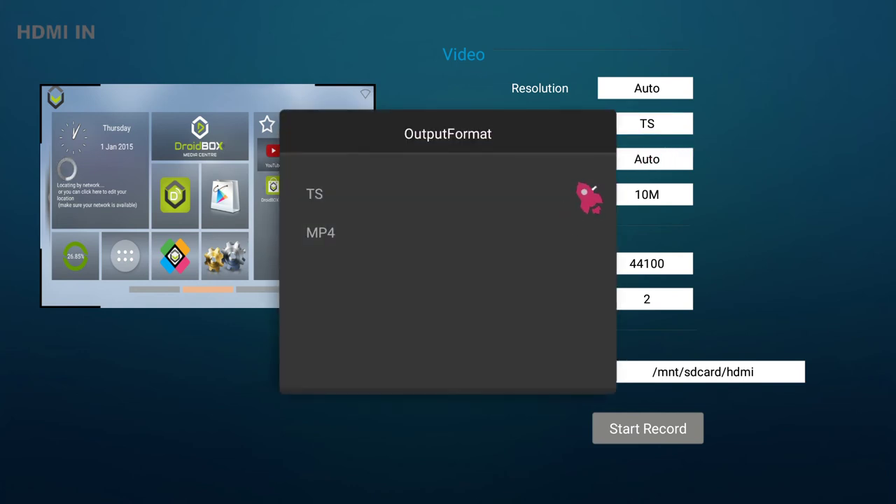
click(586, 194)
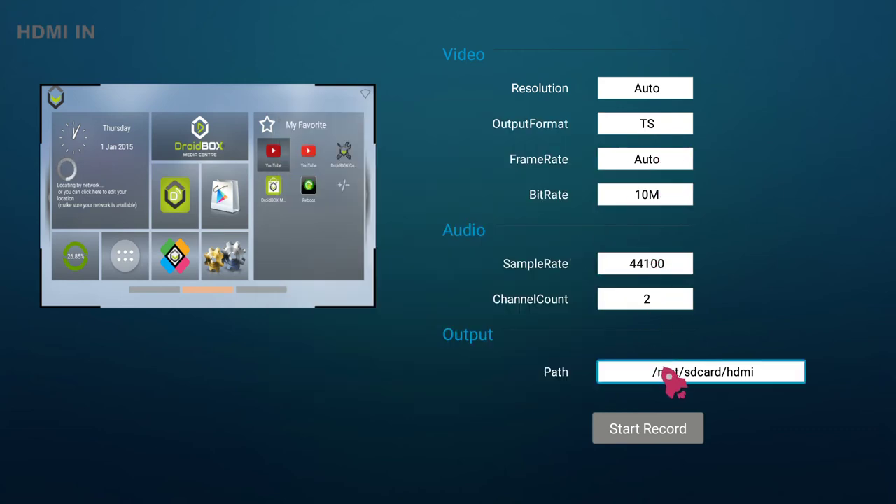
- Leave the storage path unchanged at /mnt/sdcard/hdmi and start recording the HDMI input
click(674, 378)
right_click(592, 306)
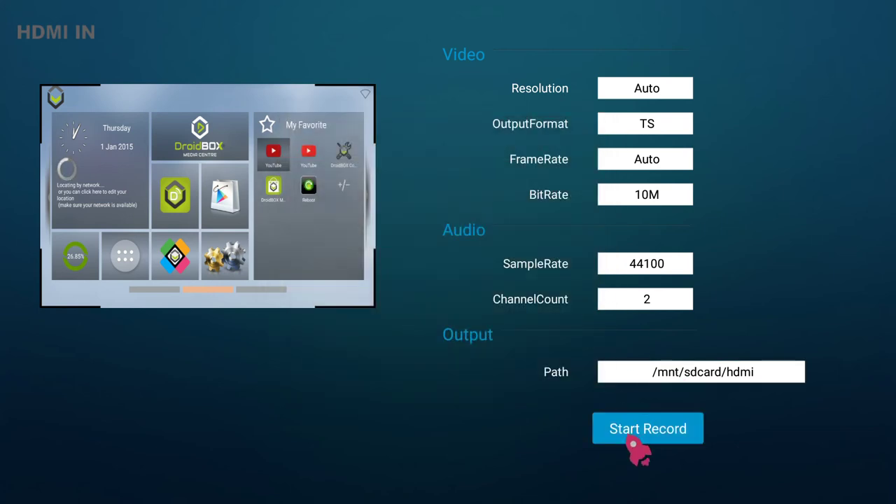
click(645, 444)
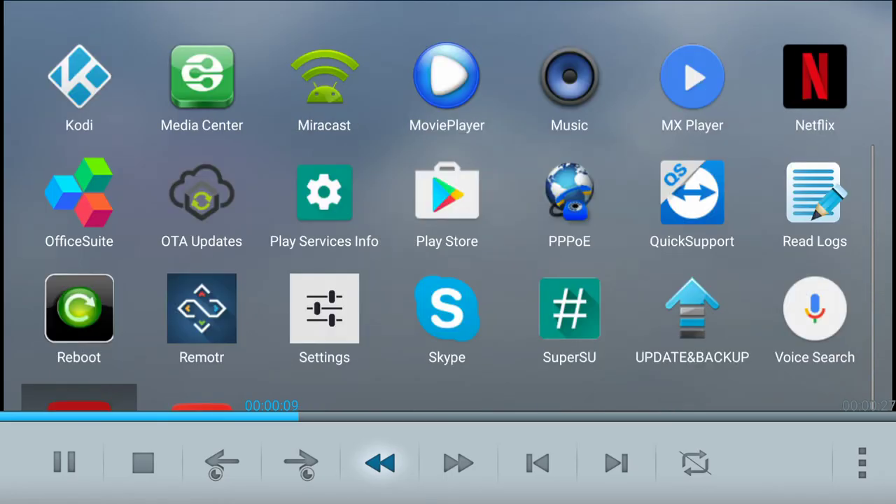
- Resume playback of the recorded HDMI-in clip of the app list
key(Left)
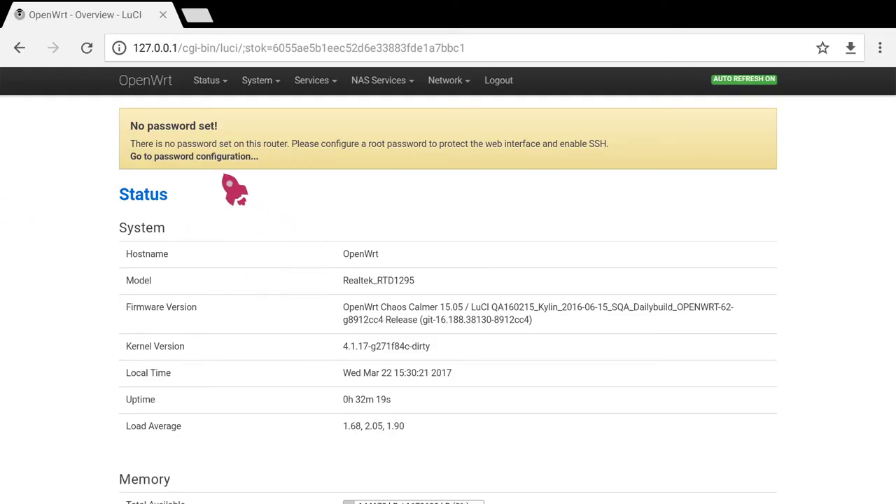
- Reload Status > Overview, then open Status > Firewall and scroll through its IPv4 filter chain tables
click(217, 81)
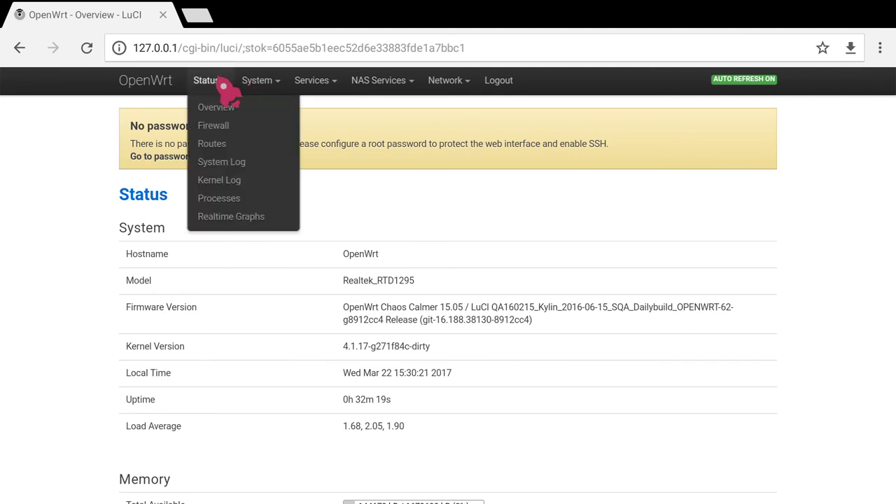
click(224, 108)
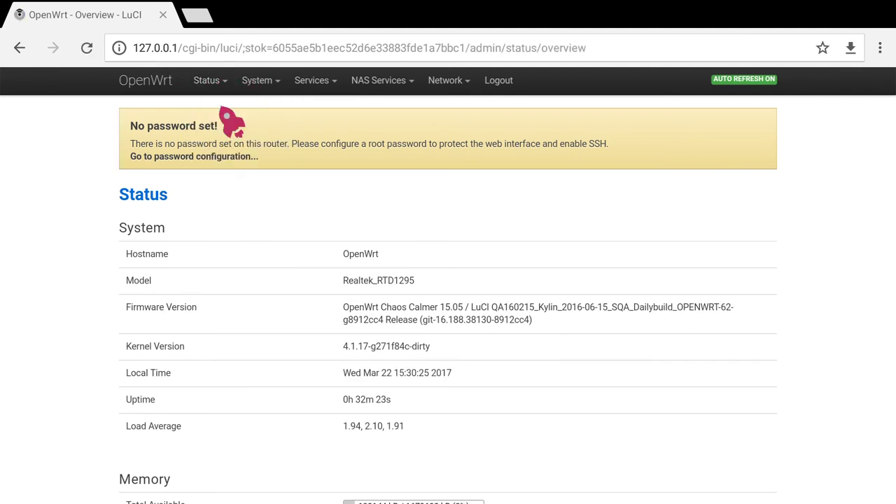
click(214, 84)
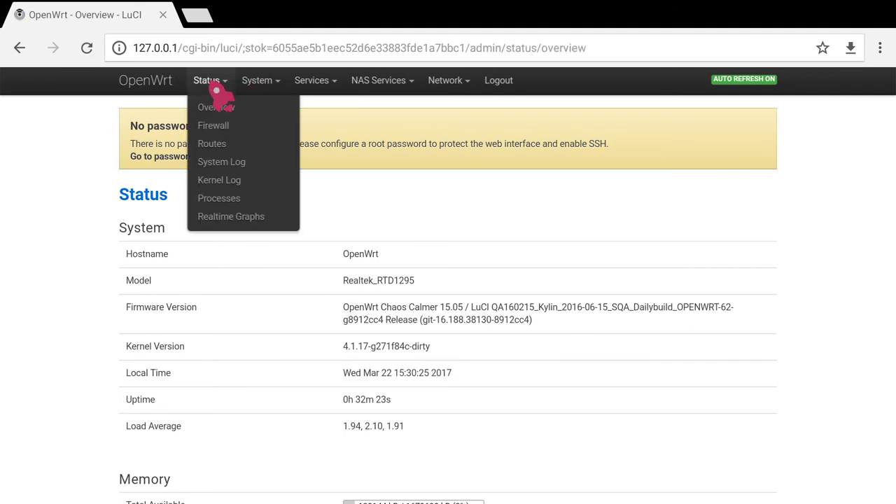
click(216, 127)
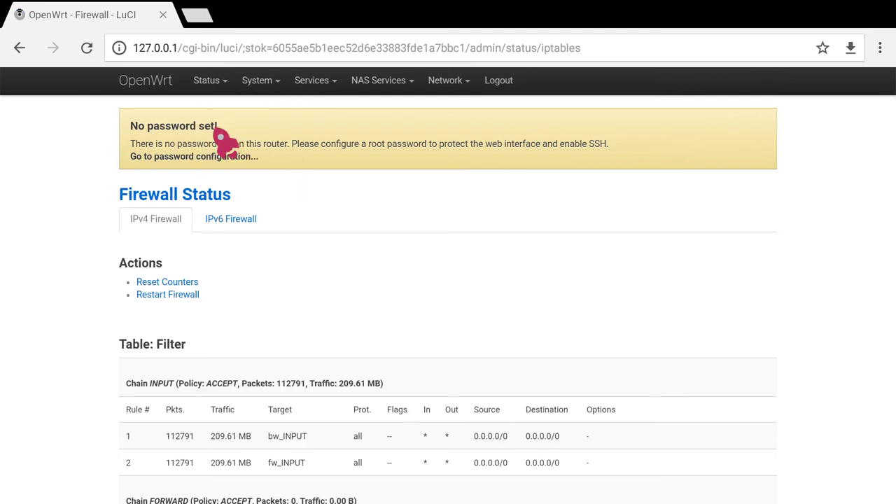
scroll(294, 326, down, 4)
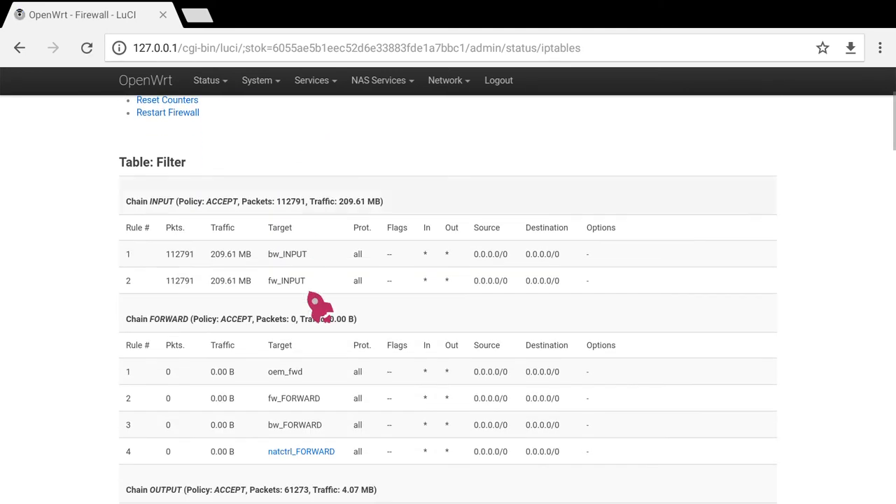
scroll(327, 272, up, 2)
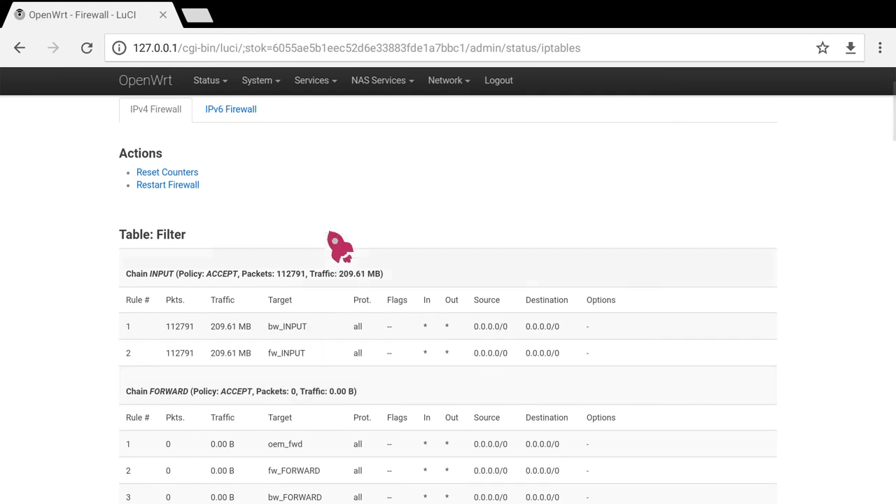
scroll(340, 244, up, 2)
mouse_move(362, 83)
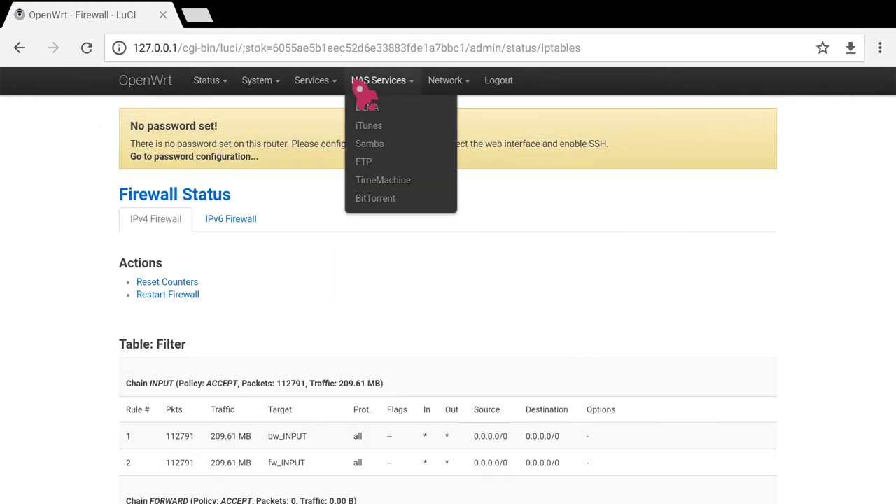
- Open NAS Services > DLNA and review miniDLNA's port 8200, interfaces, media directory and album art names
click(387, 110)
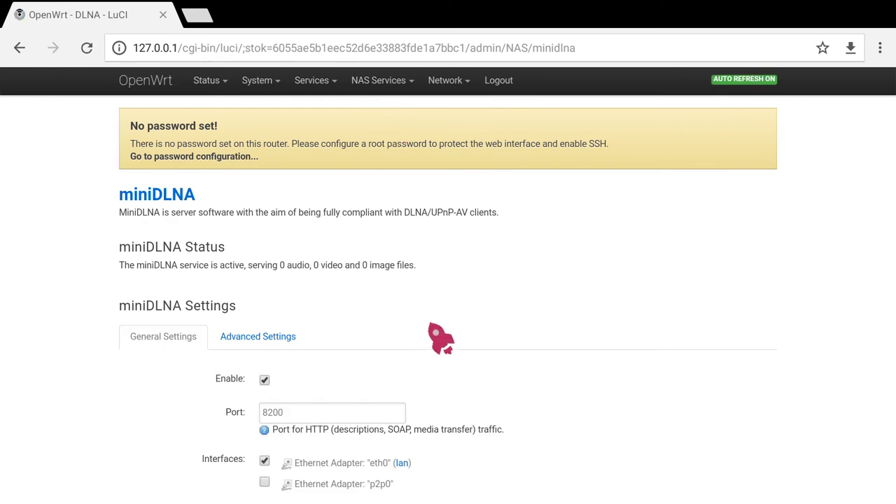
scroll(440, 126, down, 3)
scroll(439, 138, up, 3)
scroll(506, 240, down, 2)
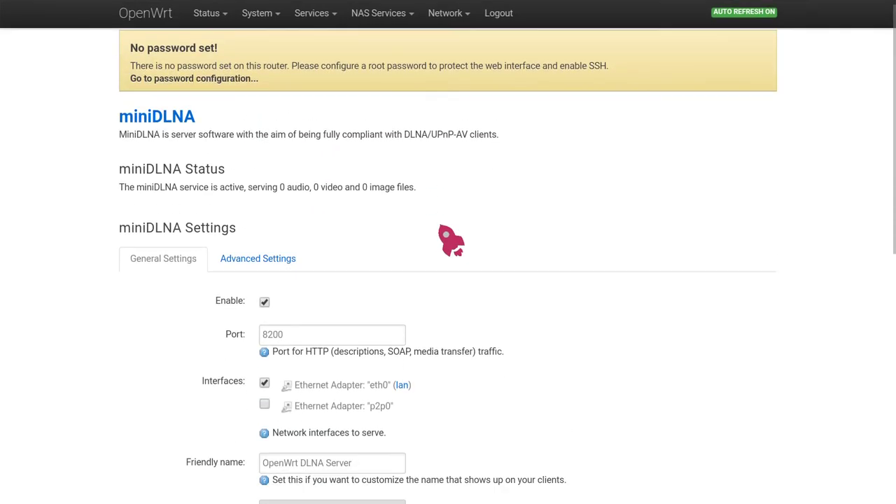
scroll(481, 350, down, 6)
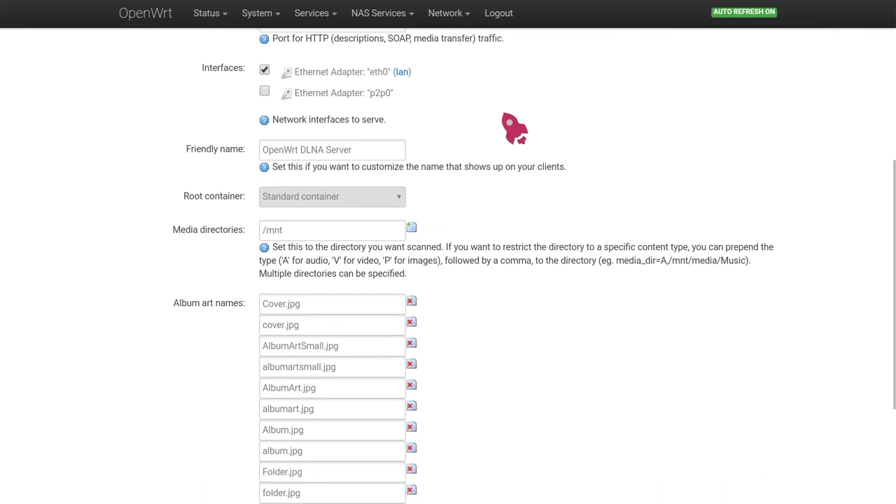
scroll(524, 282, up, 4)
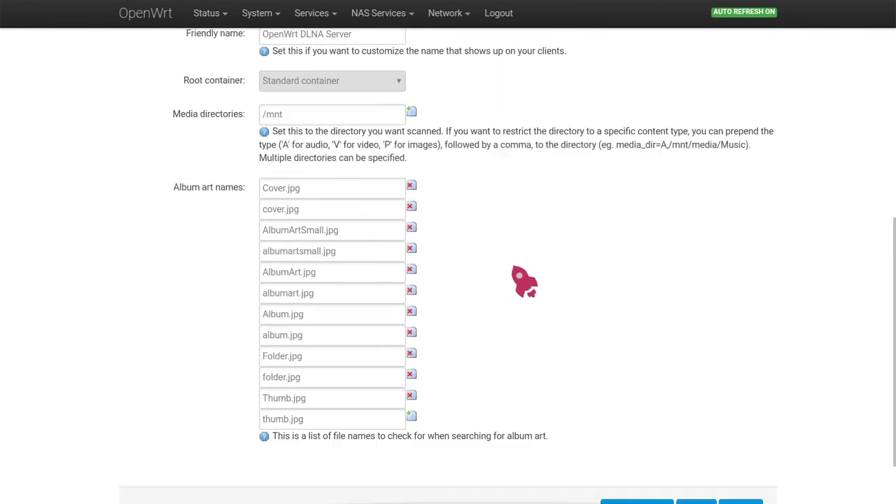
scroll(528, 140, up, 4)
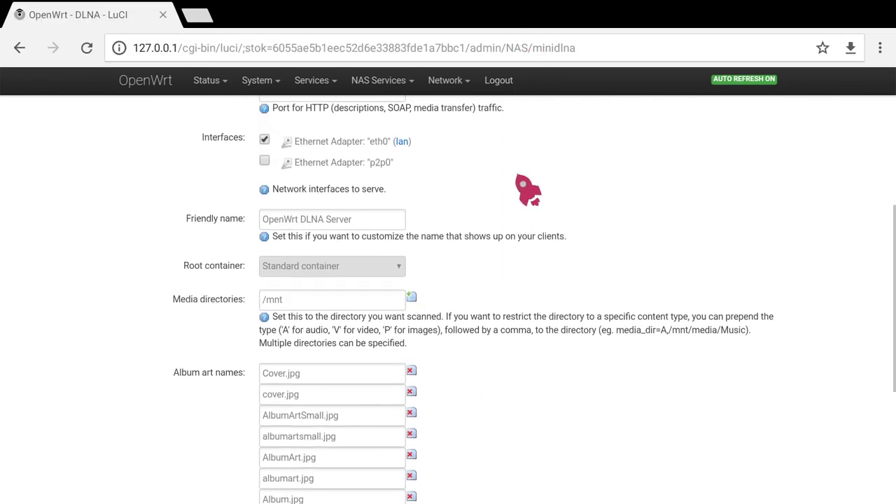
scroll(524, 392, up, 2)
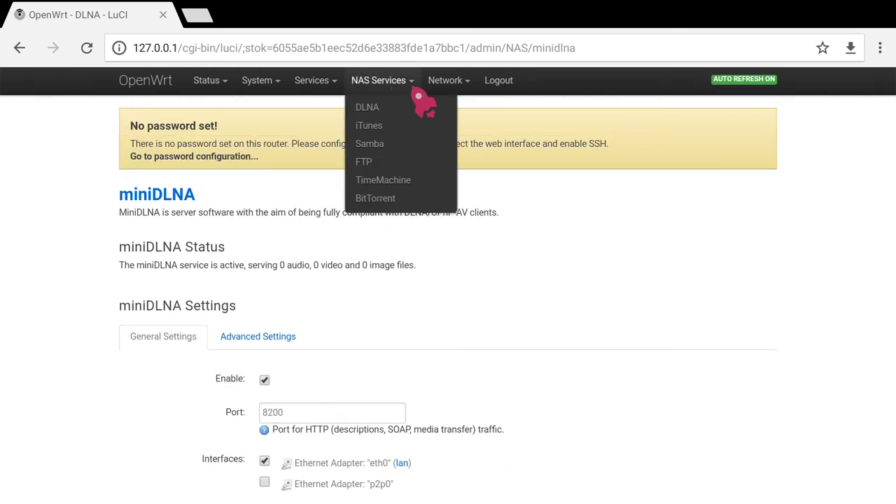
mouse_move(444, 80)
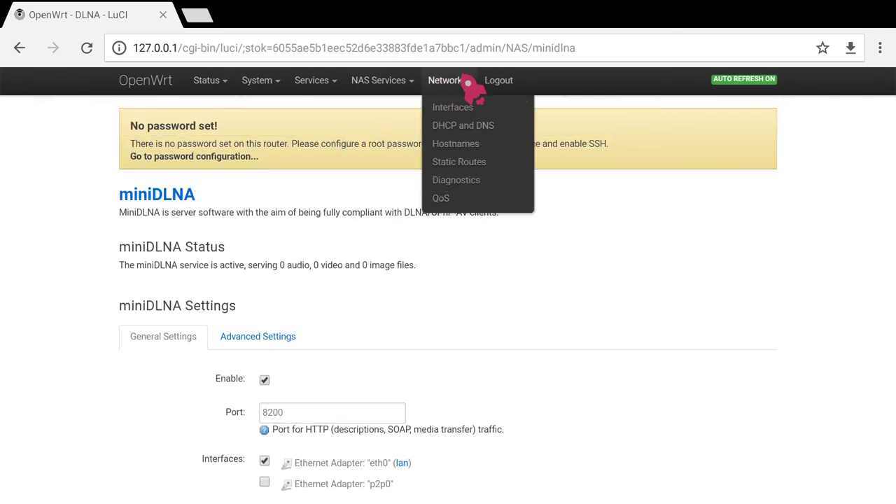
mouse_move(329, 93)
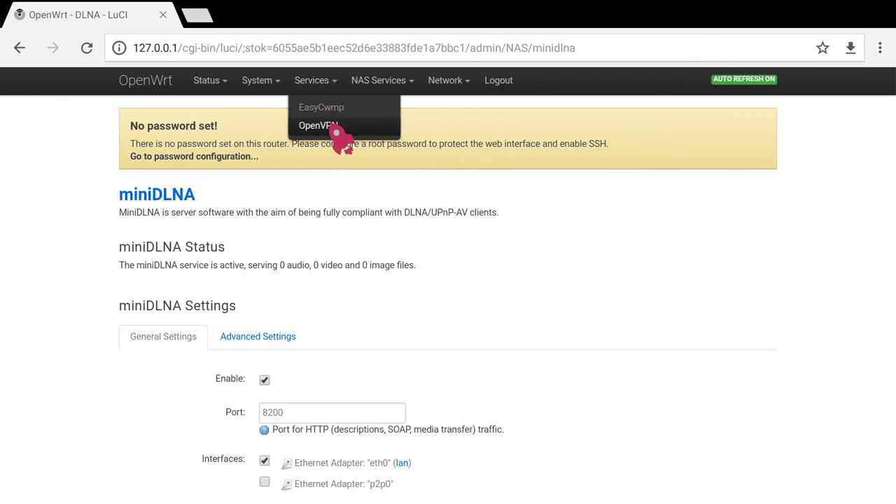
mouse_move(276, 81)
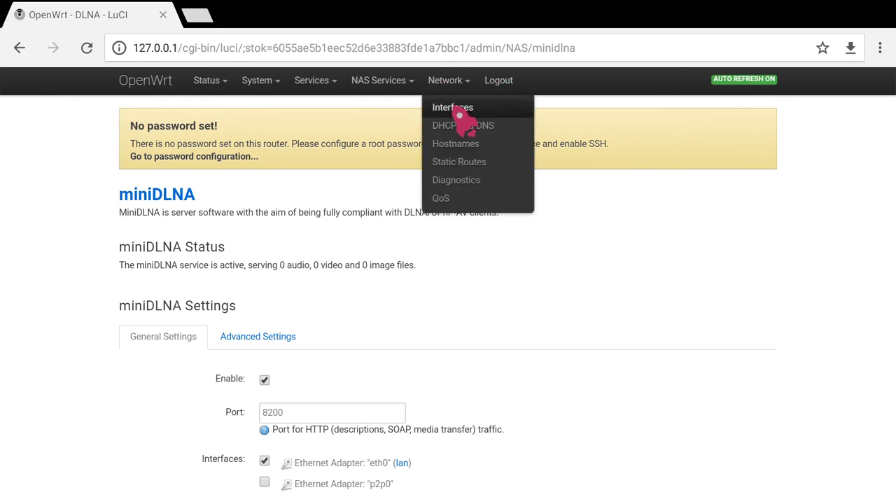
- Open Network > Interfaces to list the GUEST, LAN and WLAN interfaces
click(459, 112)
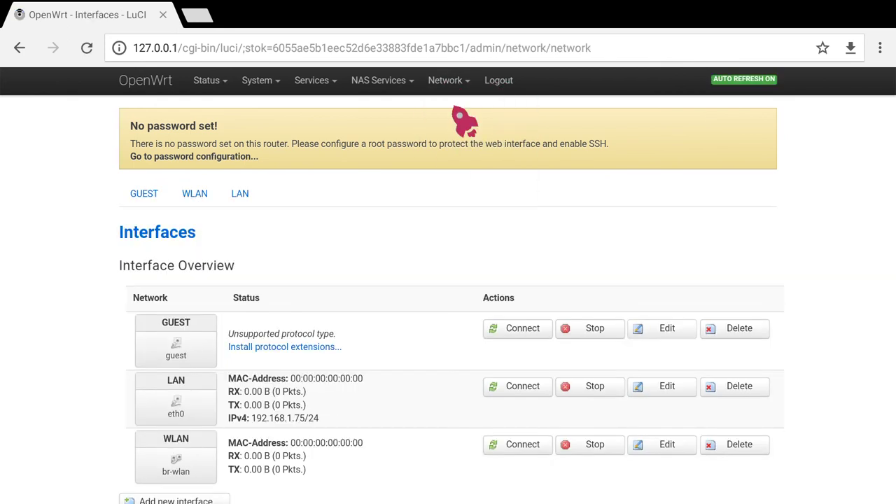